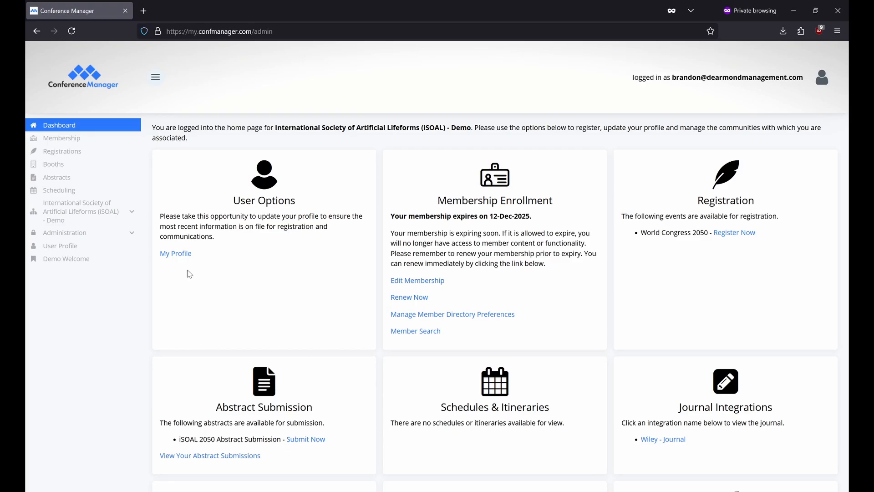
Step: Open the management dashboard of iSOAL 2050 Abstract Submission and view its list of reviewers
left_click(99, 182)
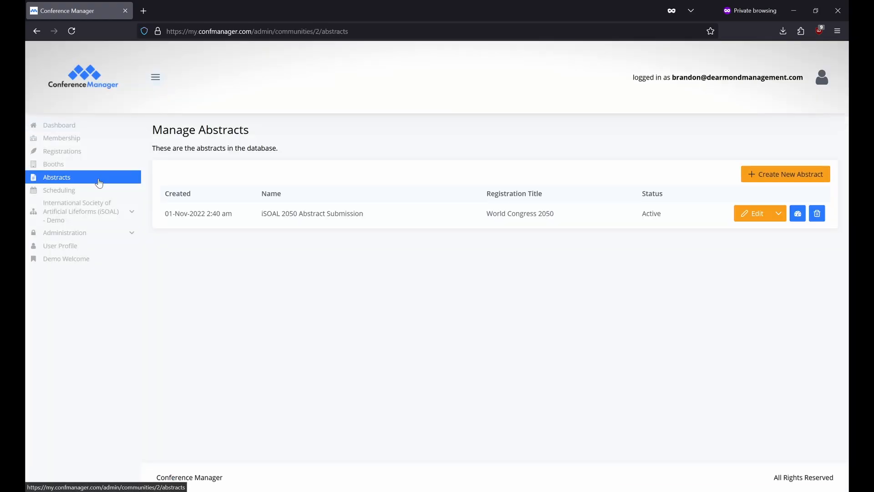
left_click(798, 214)
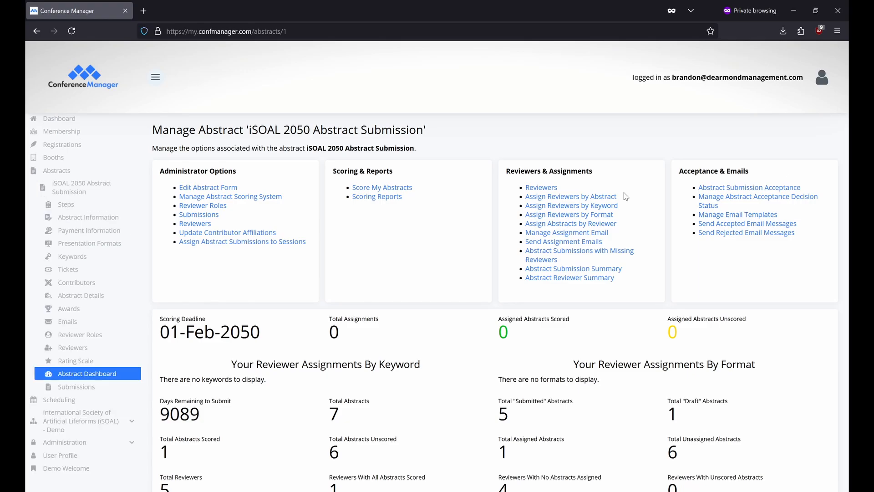
left_click(552, 191)
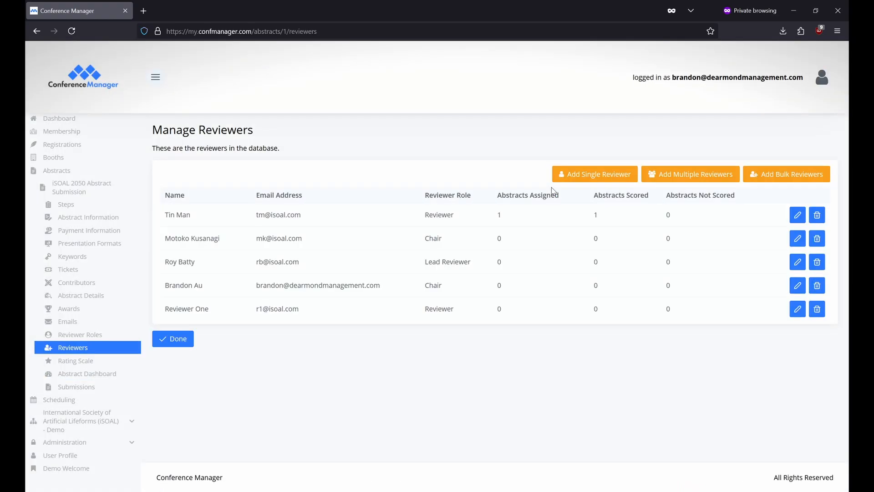
key("alt+Left")
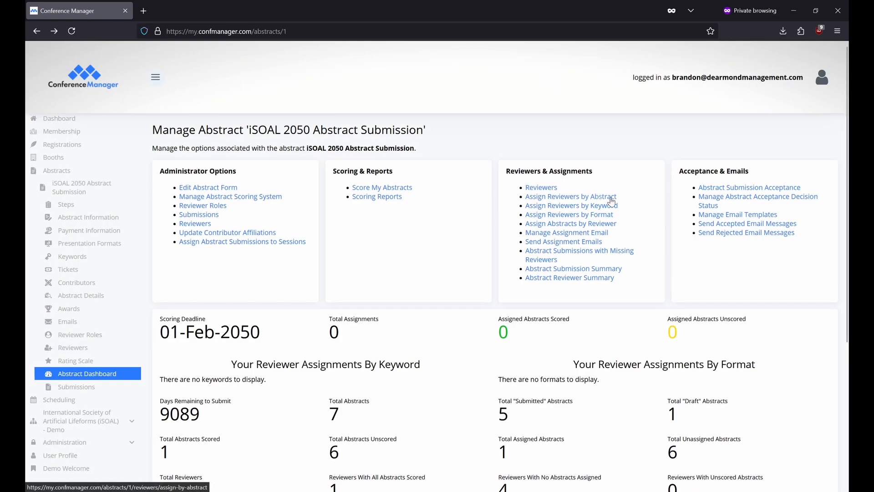
Step: Assign the reviewer with affiliation None to submission 1 using assignment by abstract, filtering the submissions by format "poster"
left_click(613, 201)
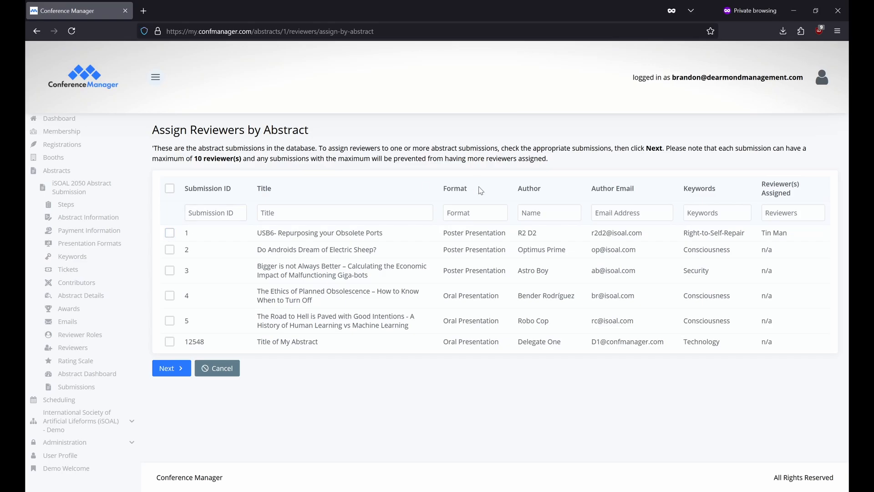
left_click(477, 208)
type("poster")
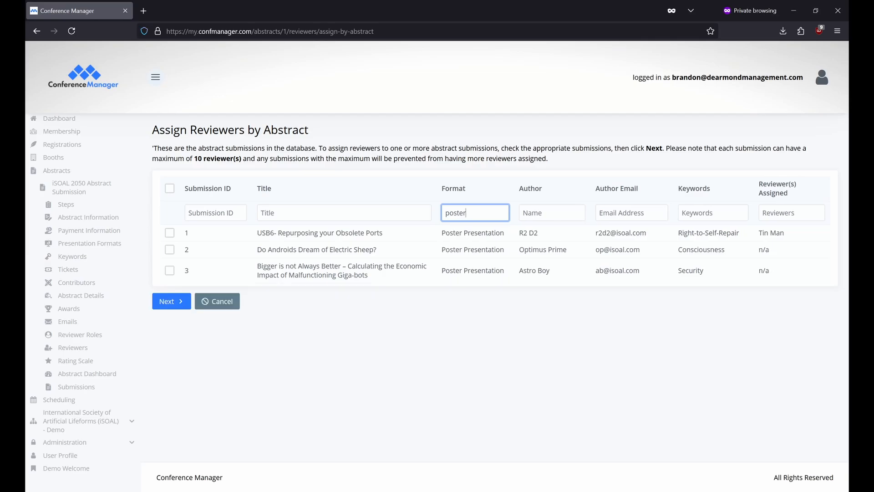
left_click(169, 233)
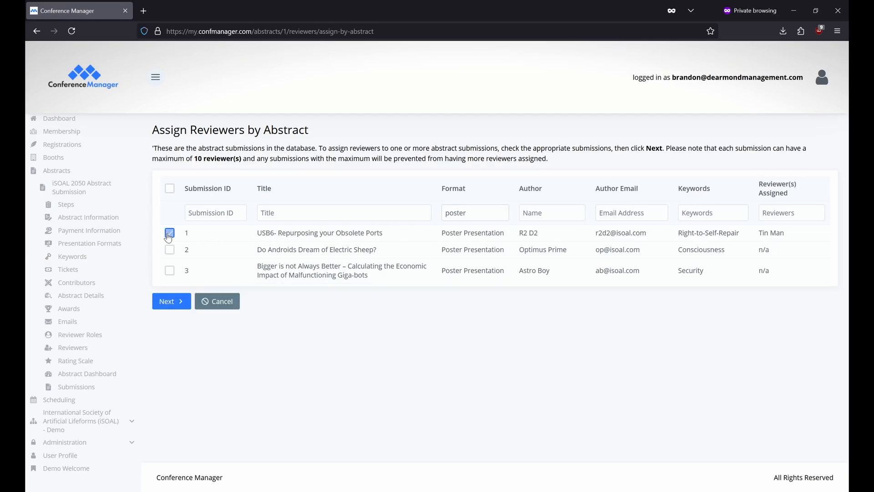
left_click(172, 301)
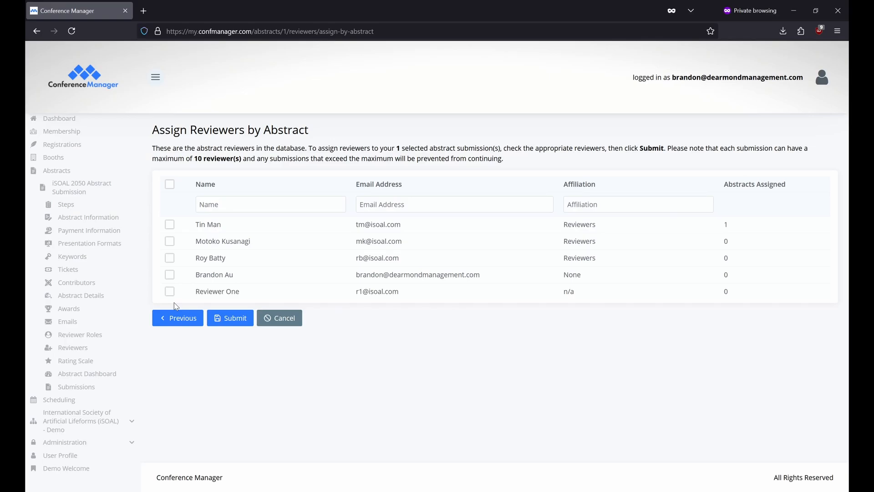
left_click(169, 275)
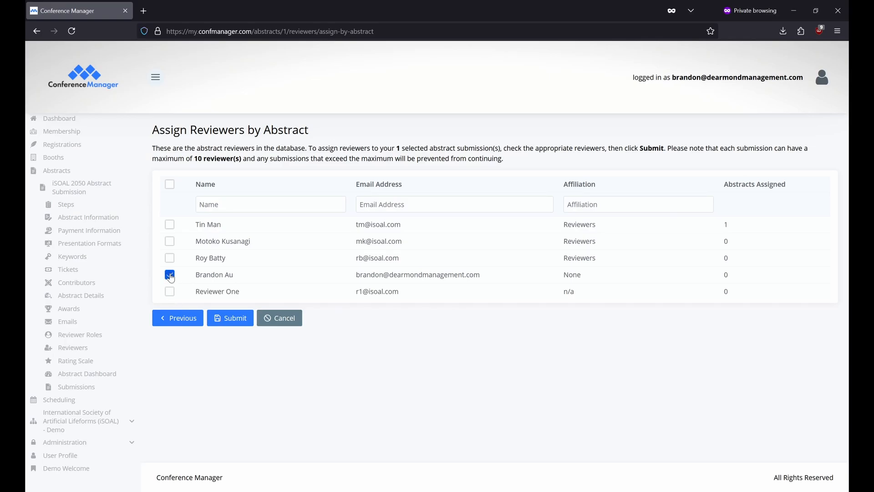
left_click(218, 318)
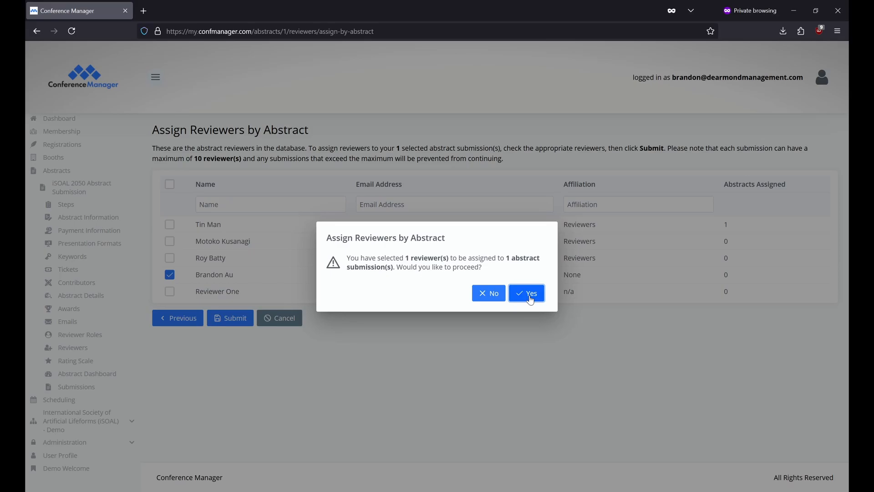
left_click(530, 295)
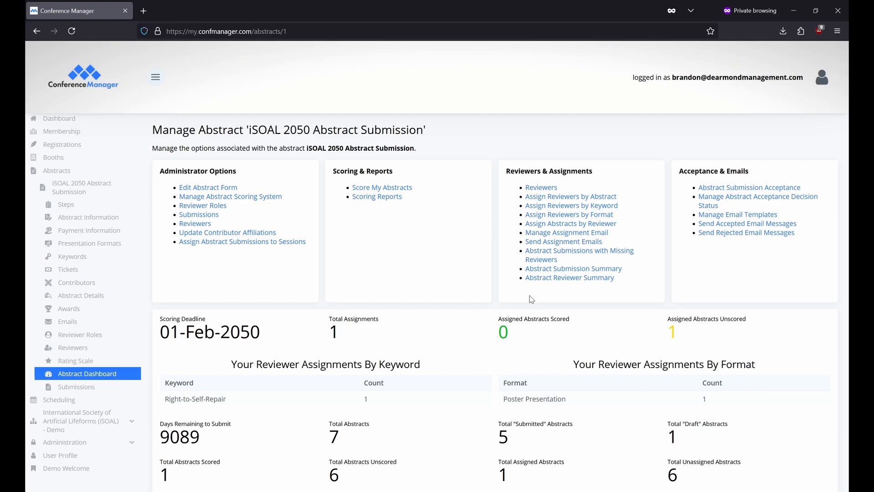
Step: Assign submission 1, USB6- Repurposing your Obsolete Ports, to the reviewer with affiliation None using assignment by reviewer
left_click(608, 225)
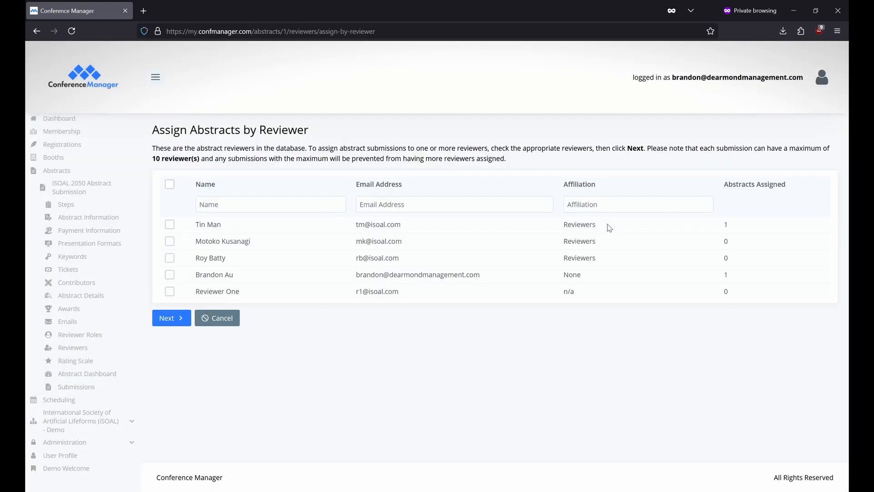
left_click(170, 275)
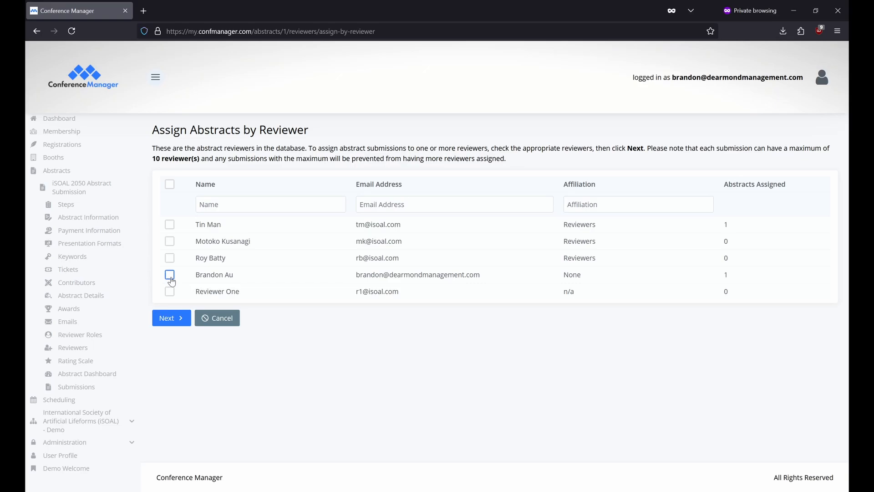
left_click(176, 322)
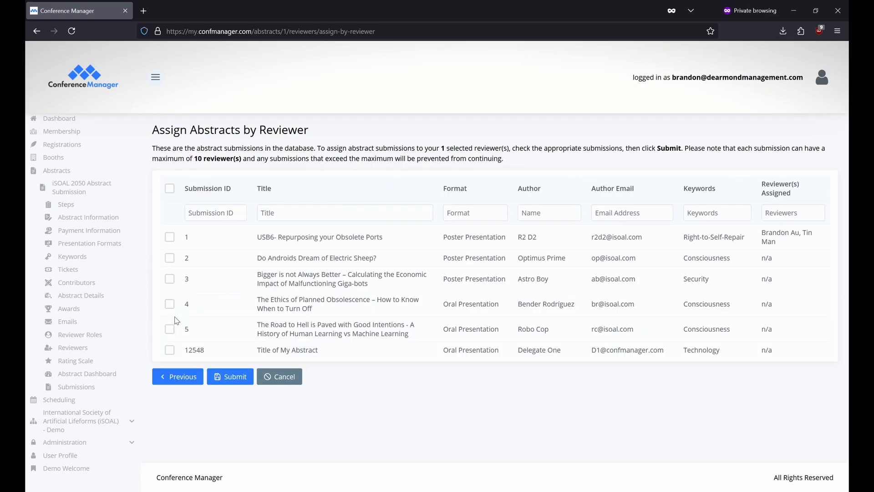
left_click(169, 237)
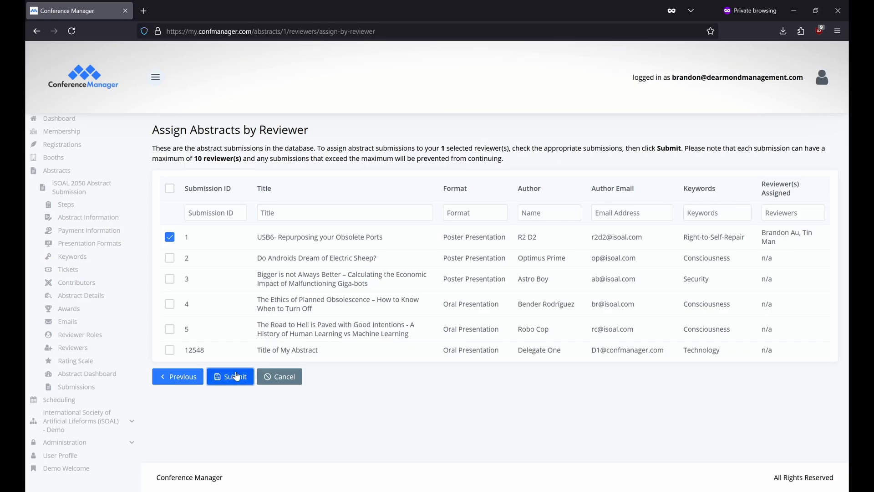
left_click(235, 377)
left_click(527, 293)
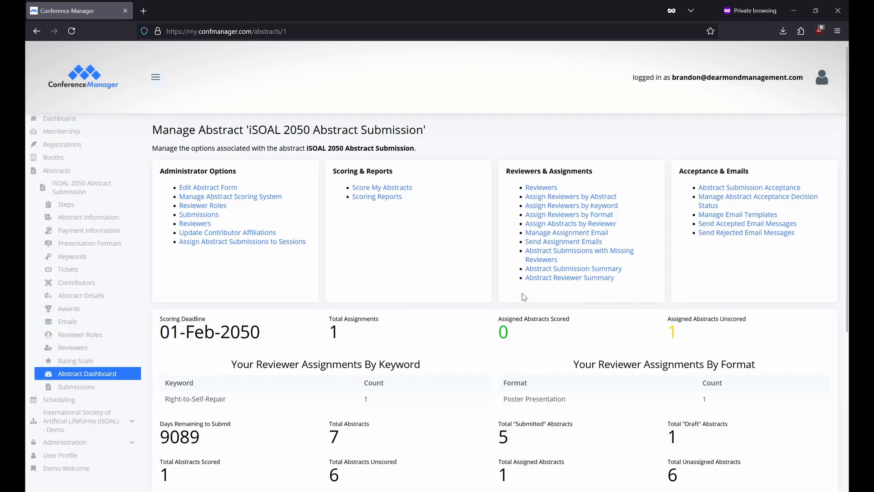
Step: Edit the reviewers for the keyword Consciousness and select the last three reviewers in the list
left_click(616, 209)
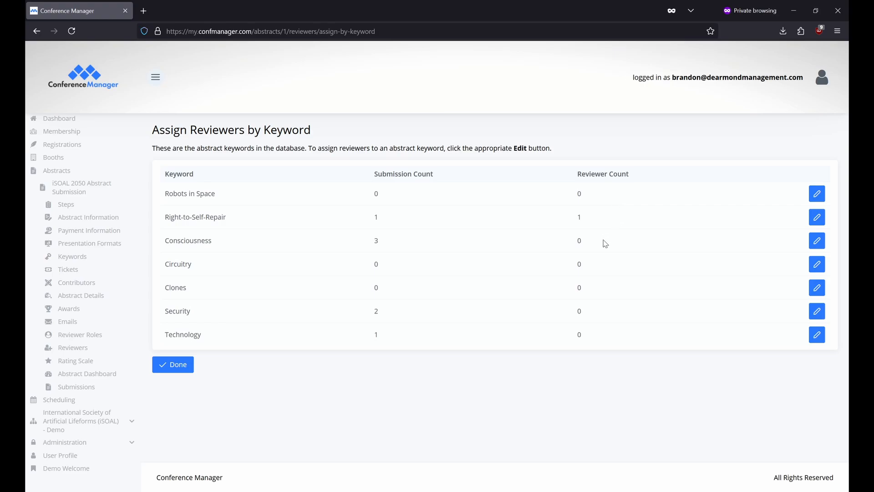
left_click(819, 244)
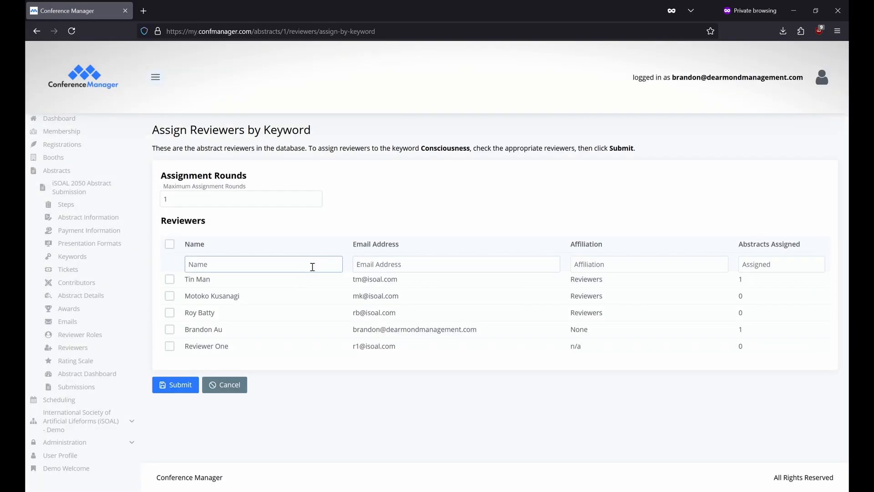
left_click(170, 331)
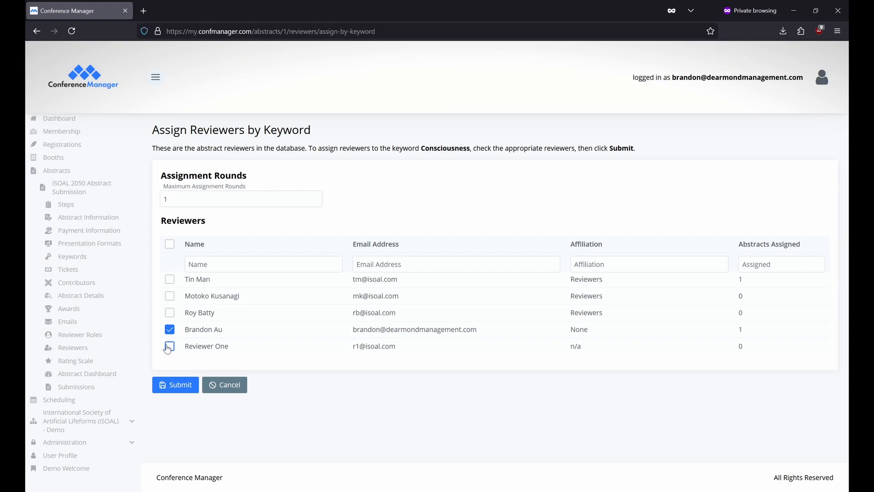
left_click(170, 347)
left_click(170, 313)
Step: Set the maximum assignment rounds for Consciousness to 3 and save the keyword reviewers without assigning them to abstracts
left_click(199, 204)
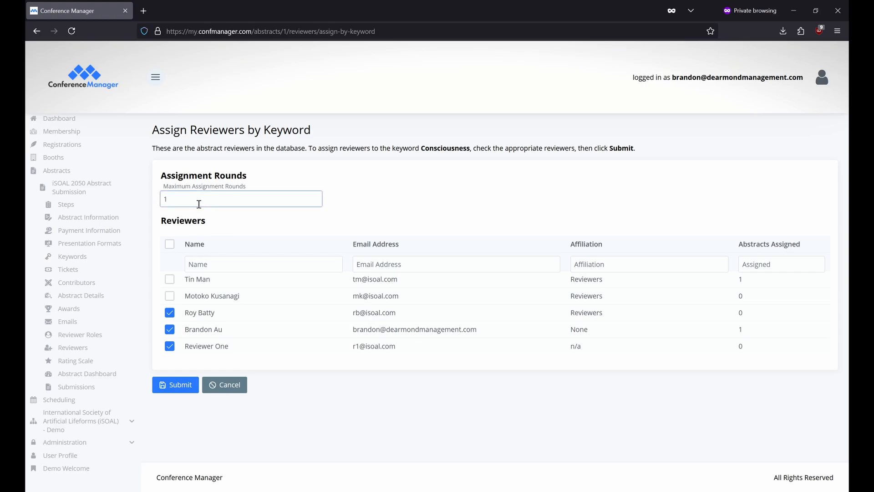
left_click_drag(199, 204, 144, 202)
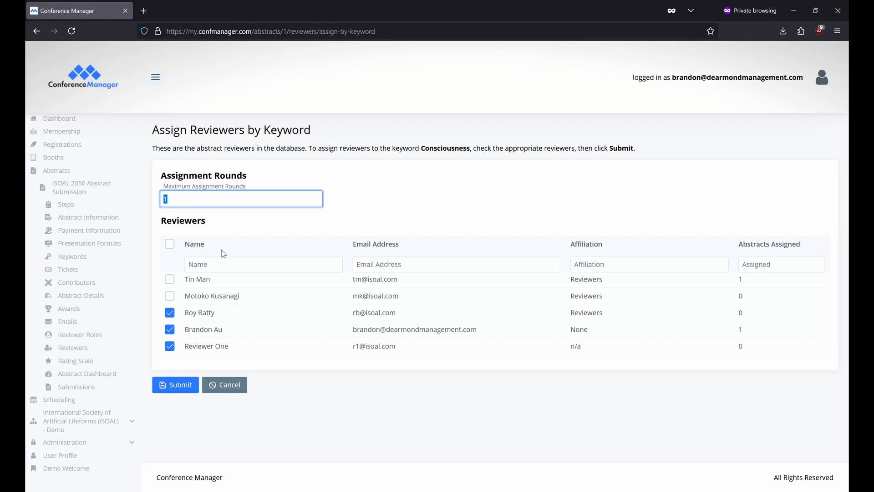
type("3")
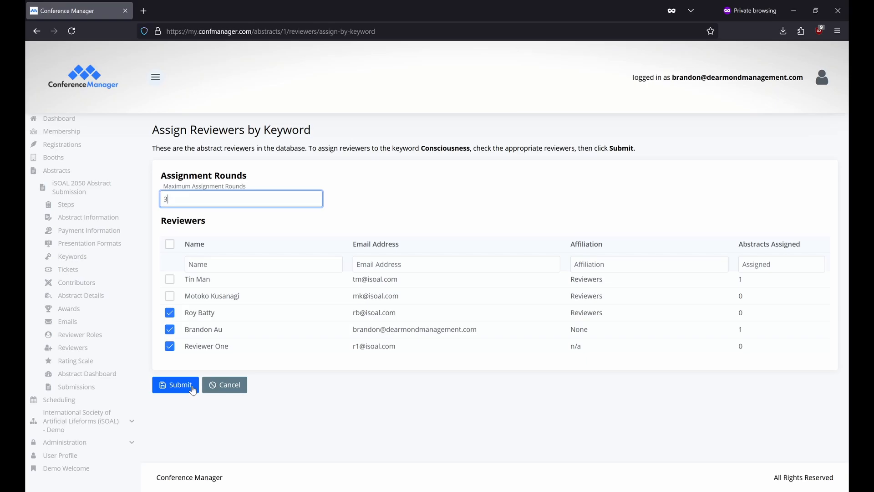
left_click(193, 388)
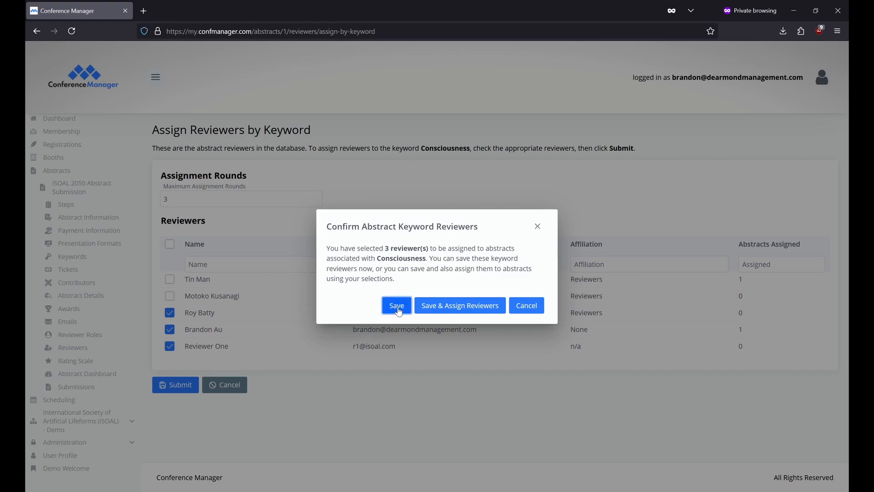
left_click(397, 306)
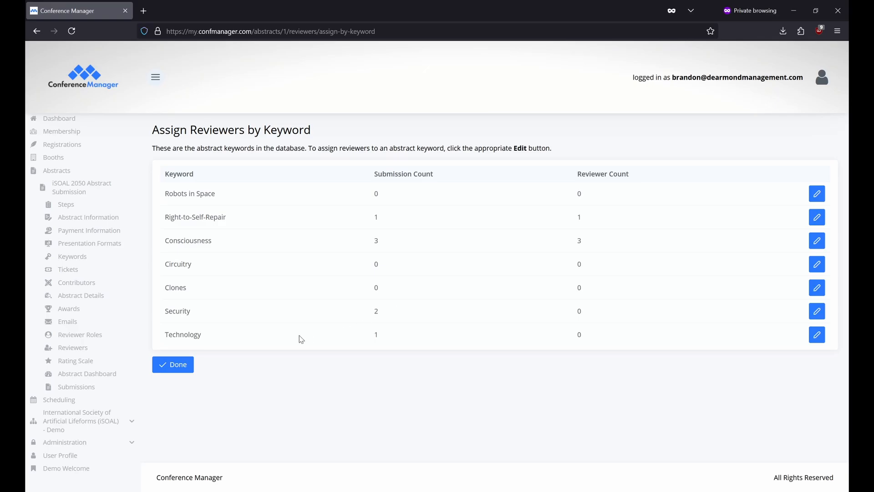
left_click(184, 364)
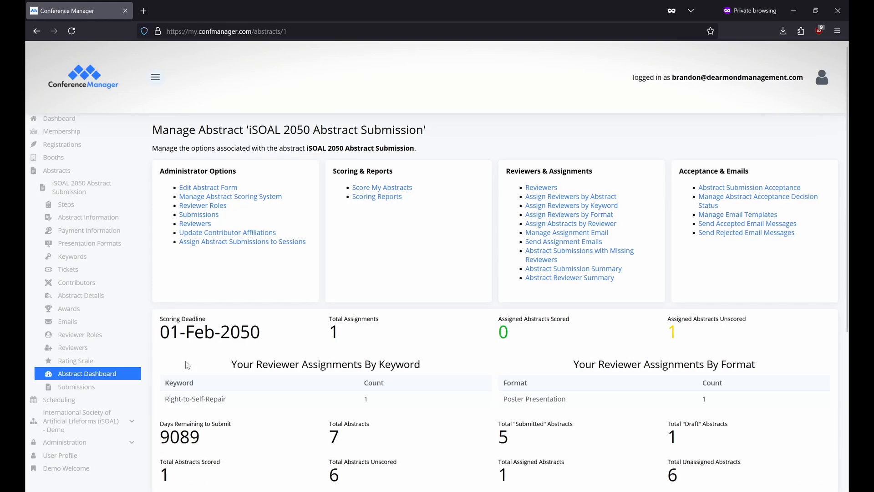
Step: View the reviewer assignment options for the Poster Presentation format
left_click(611, 219)
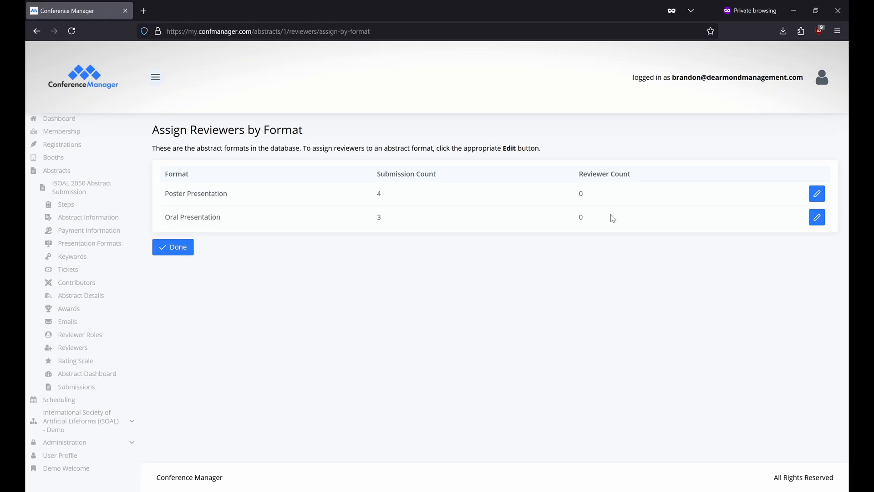
left_click(817, 194)
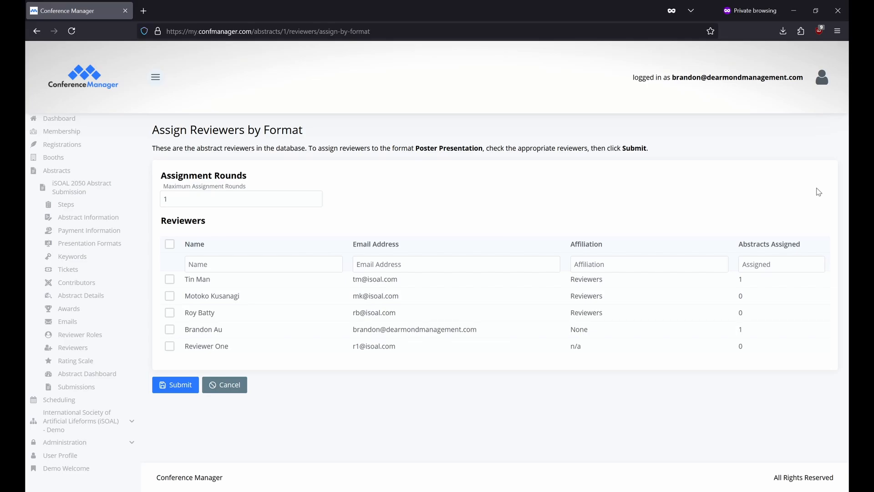
key("alt+Left")
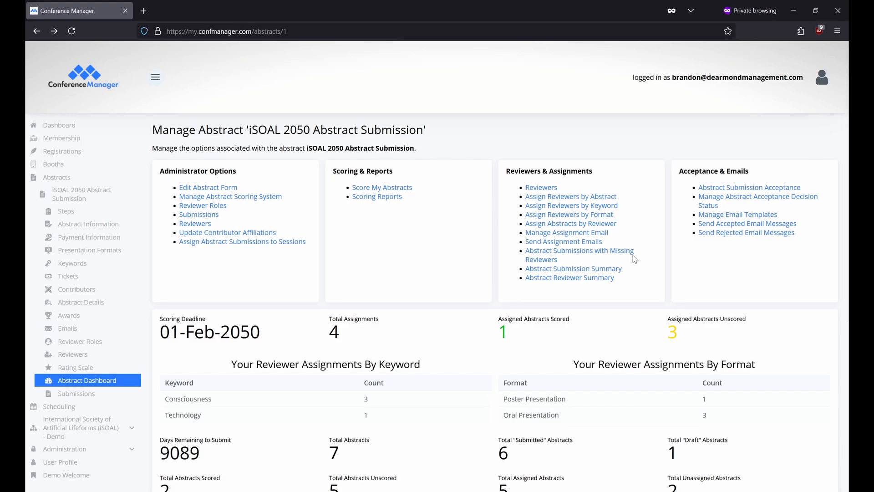
Step: From the submissions with missing reviewers, assign the reviewer who has no abstracts to submission 3
left_click(633, 254)
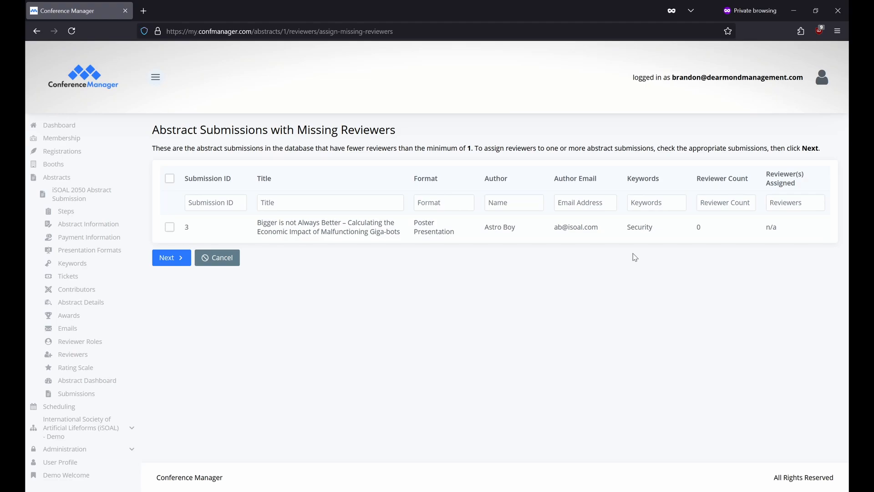
left_click(171, 231)
left_click(181, 259)
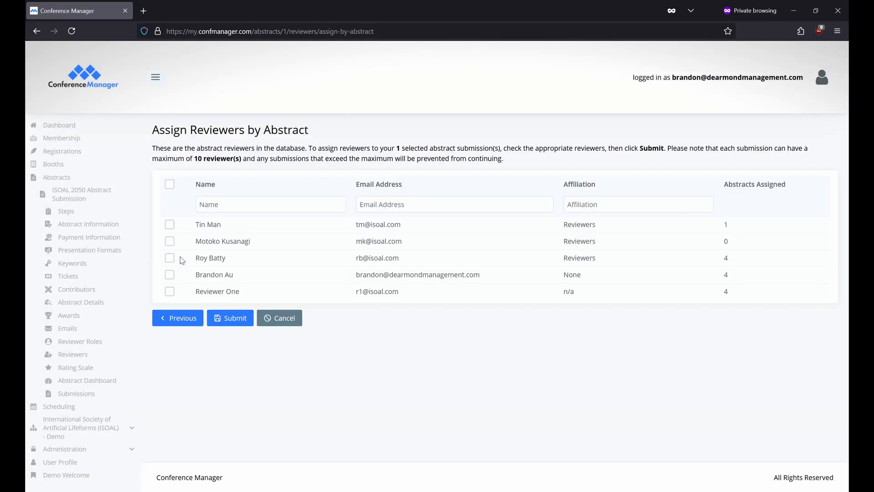
left_click(170, 243)
left_click(248, 326)
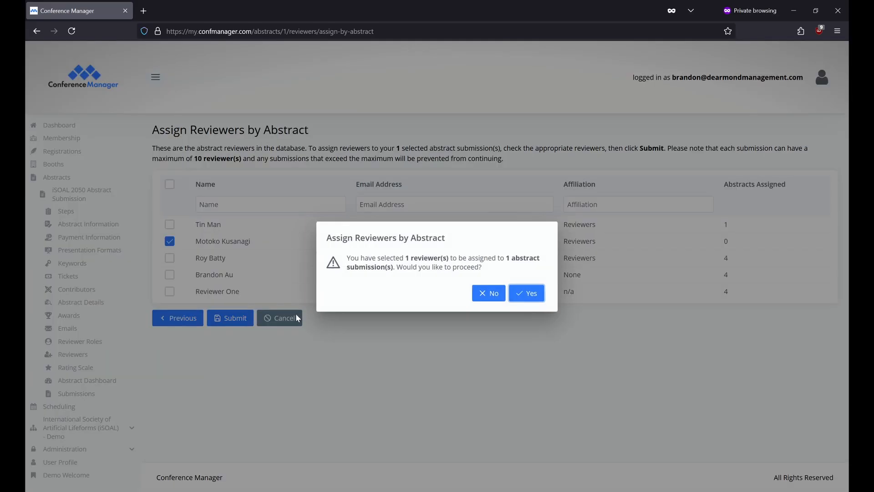
left_click(523, 293)
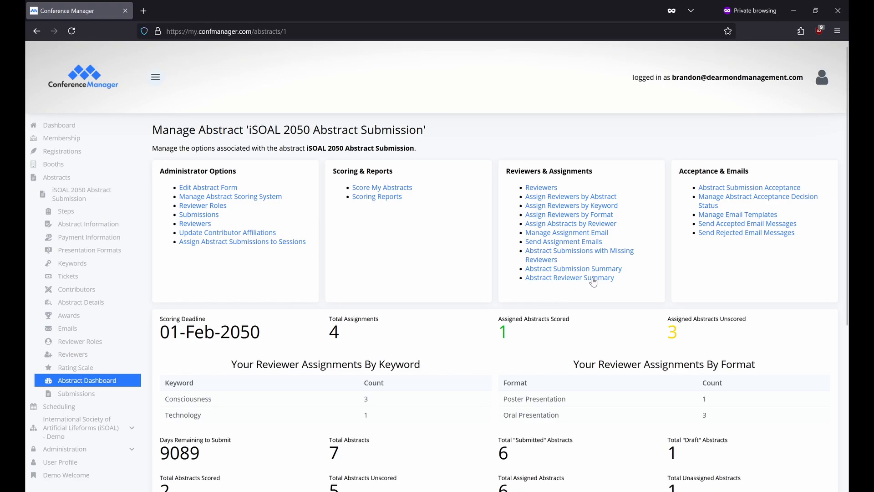
Step: Open the reviewer assignment email template and send the assignment emails to the reviewers
left_click(605, 233)
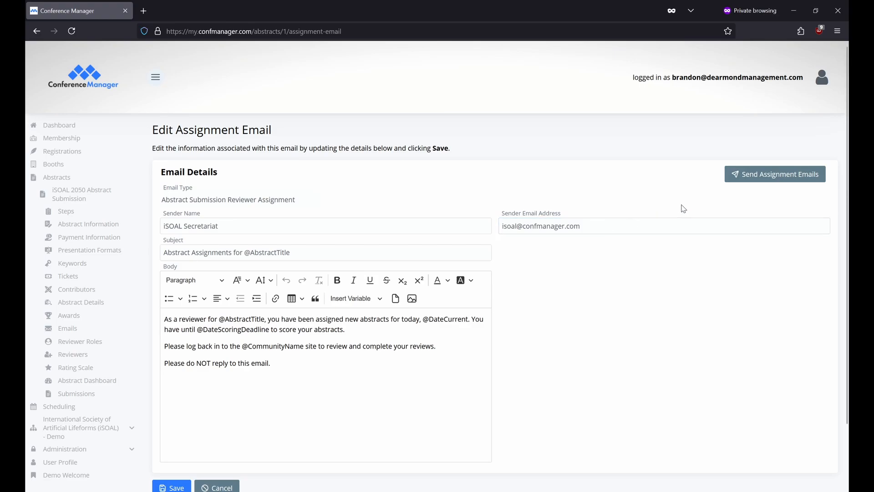
left_click(729, 182)
left_click(256, 175)
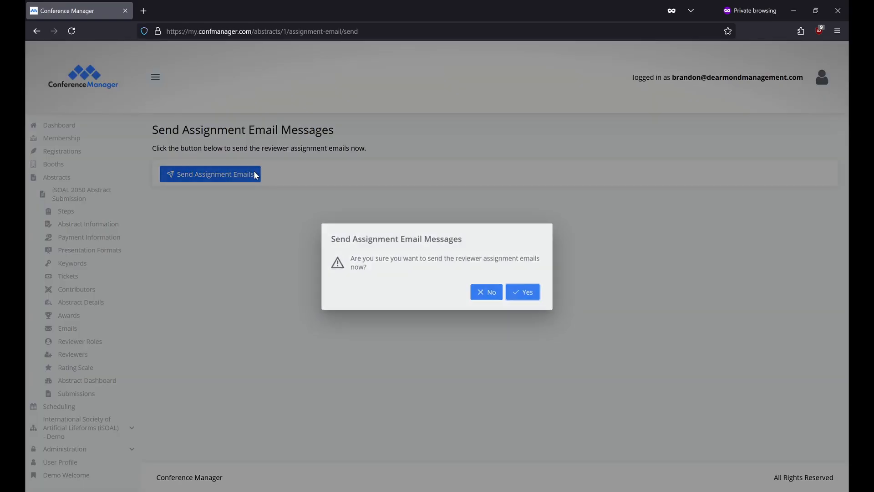
left_click(527, 294)
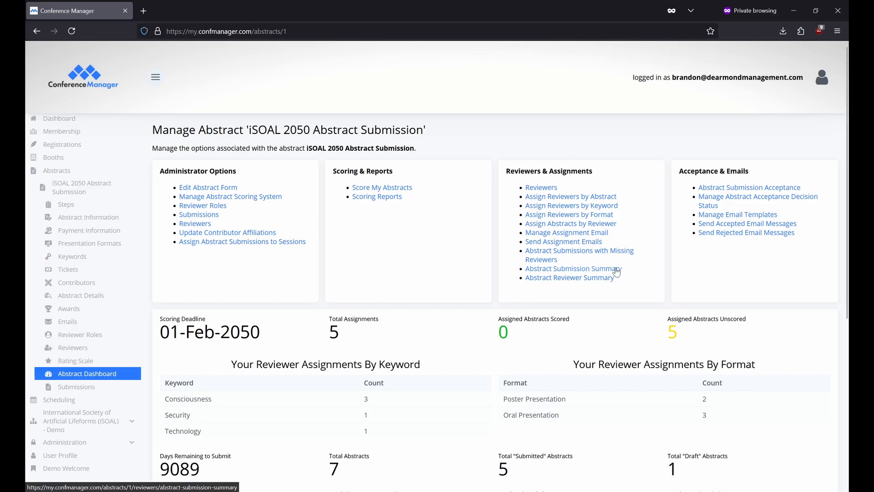
Step: Open the Abstract Submission Summary and remove the Lead Reviewer from submission 2, confirming the removal
left_click(618, 270)
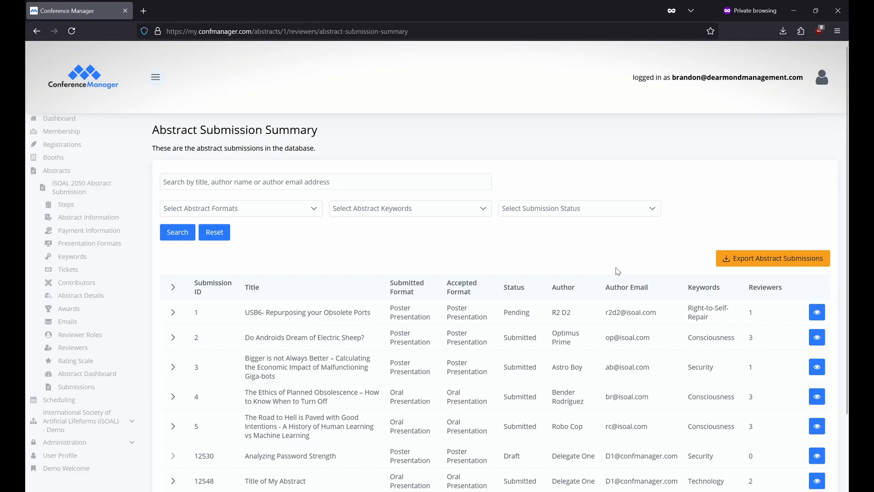
left_click(173, 337)
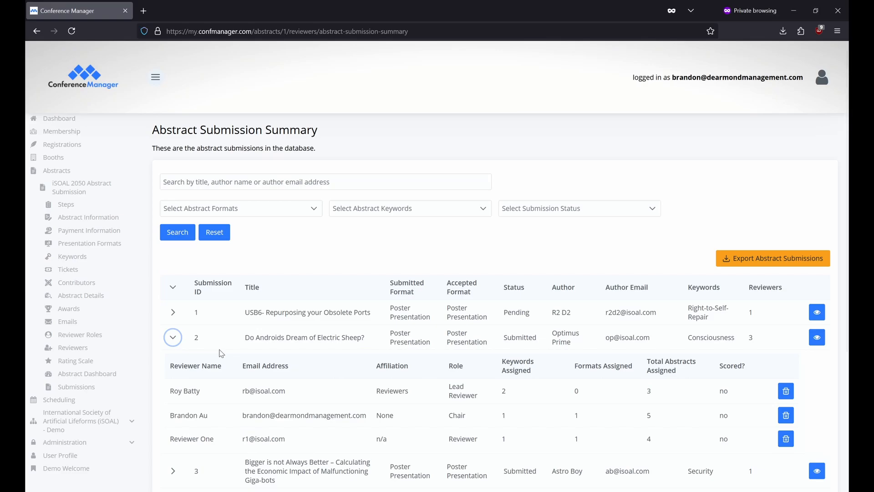
left_click(785, 393)
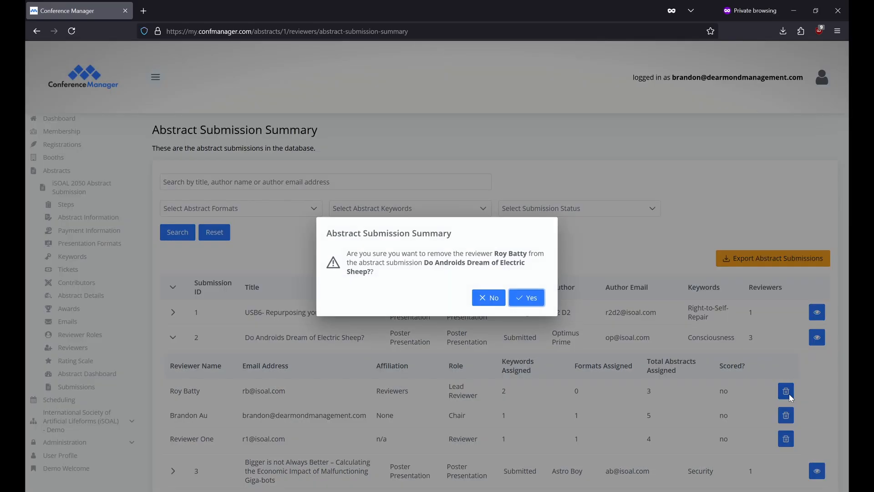
left_click(529, 298)
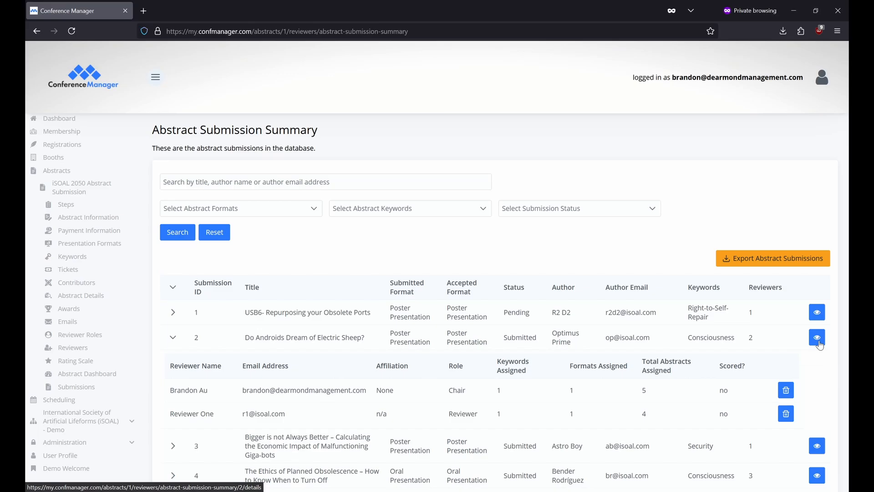
Step: Choose Poster Presentation as the format filter in the submission summary, then return to the abstract dashboard without running the search
left_click(302, 210)
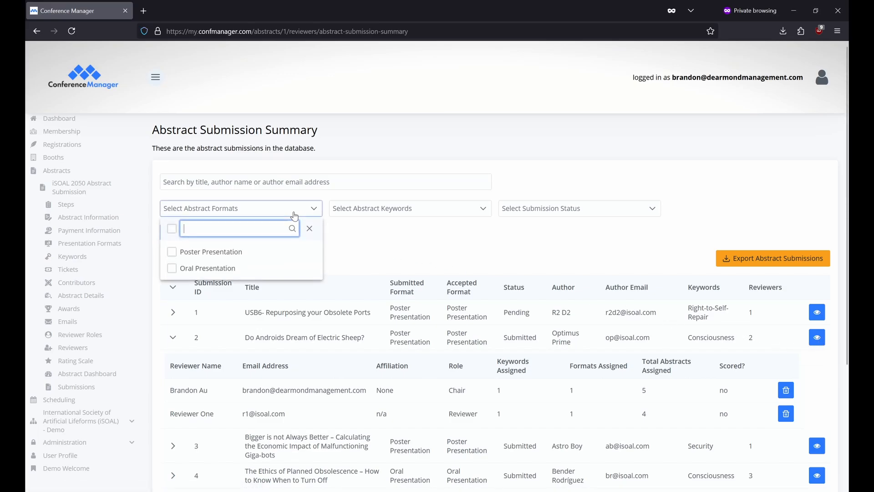
left_click(257, 256)
left_click(377, 250)
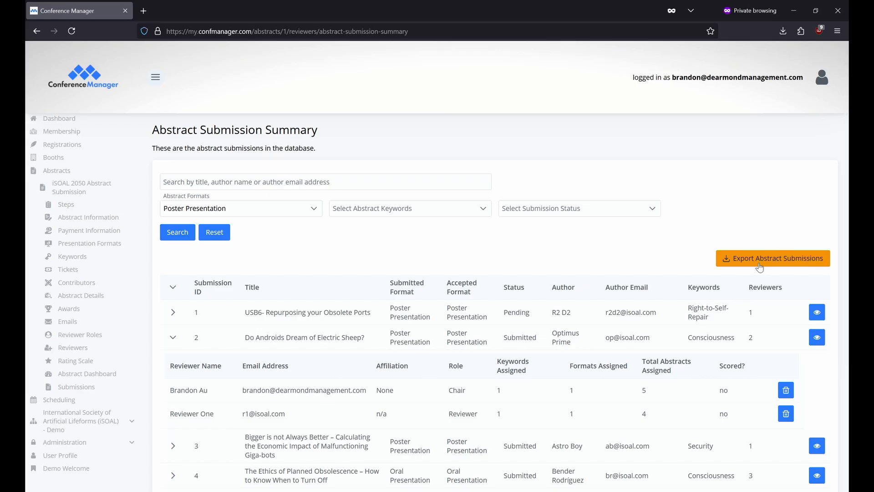
key("alt+Left")
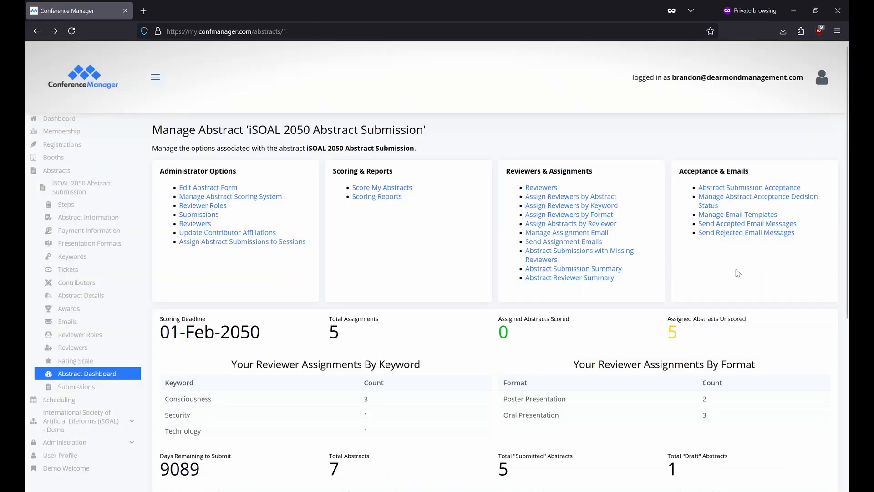
Step: In the Abstract Reviewer Summary, examine the reviewer filter choices and the submissions assigned to the Chair with one assigned keyword, then return to the dashboard
left_click(611, 281)
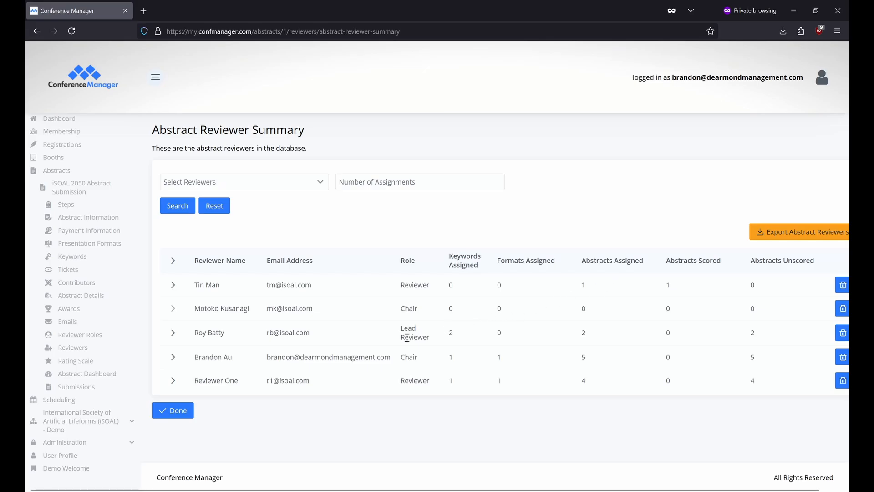
left_click(174, 358)
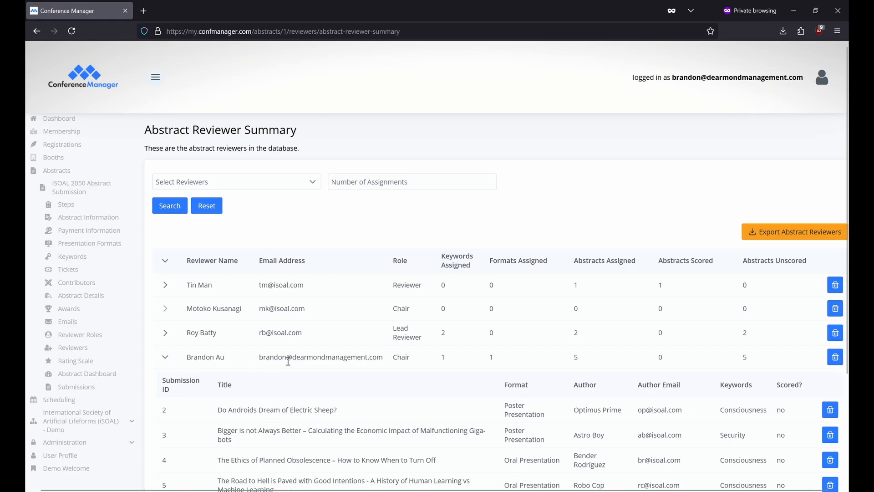
left_click(302, 182)
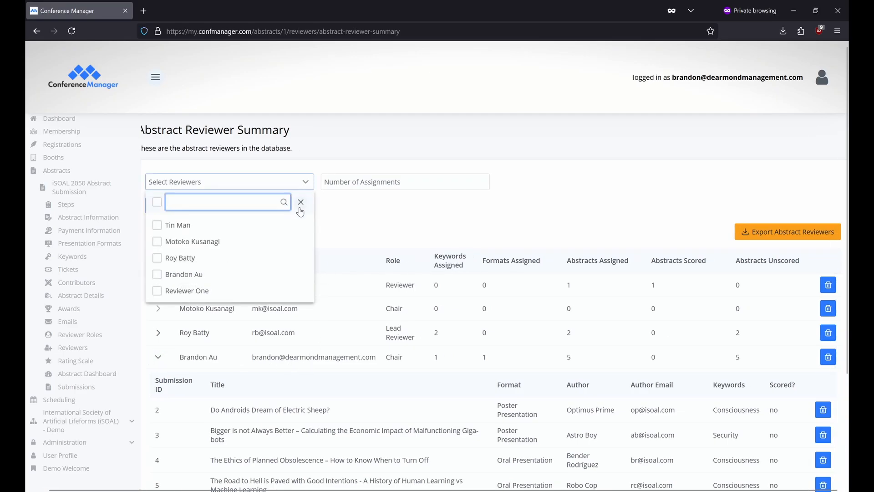
left_click(413, 222)
scroll(688, 348, "down", 1)
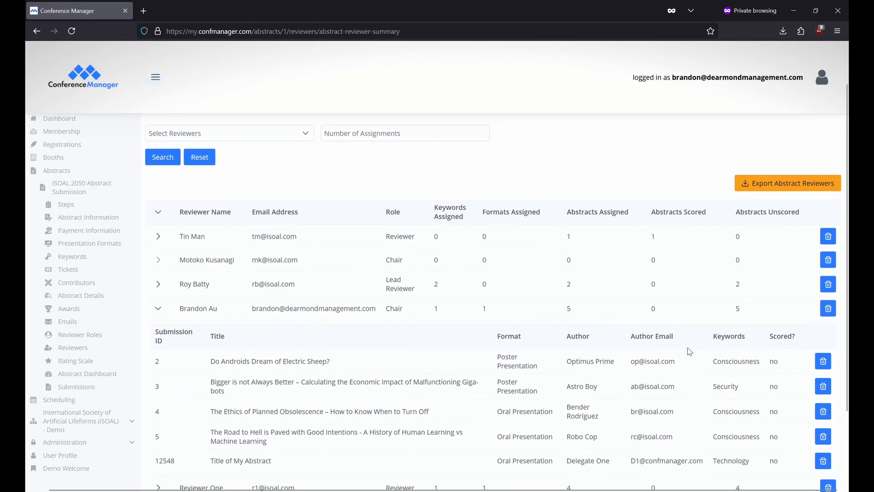
scroll(728, 382, "down", 1)
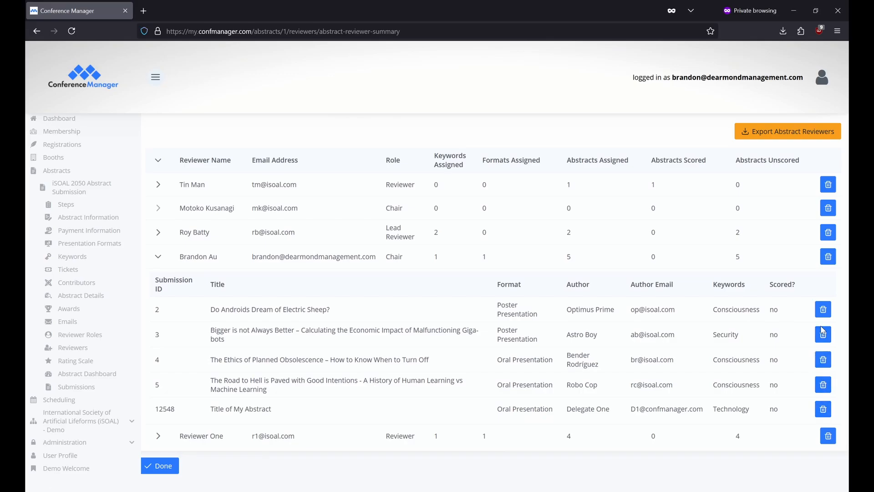
key("alt+Left")
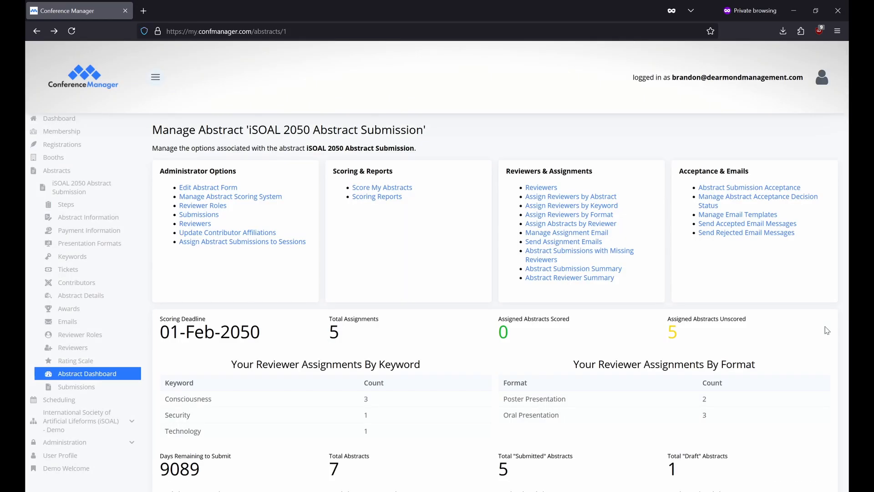
Step: Open the scoring form for "Do Androids Dream of Electric Sheep?" and set Current Science to 4 and Presentation to 3
left_click(408, 187)
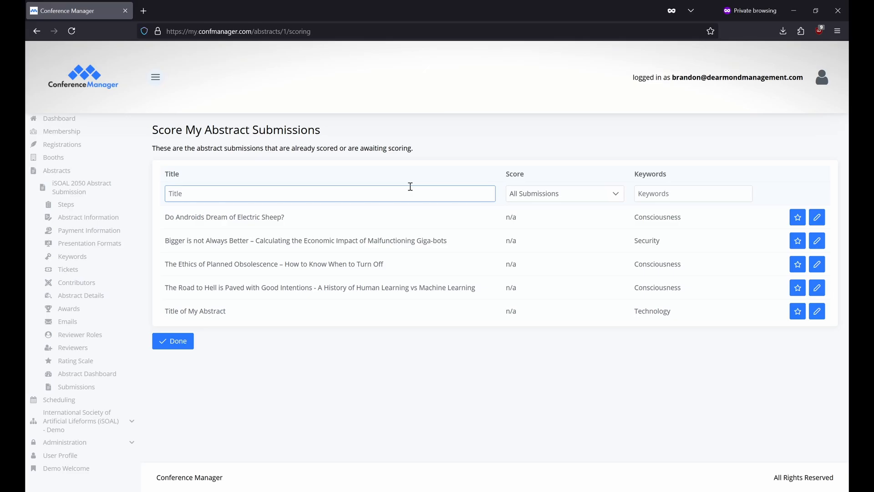
left_click(798, 218)
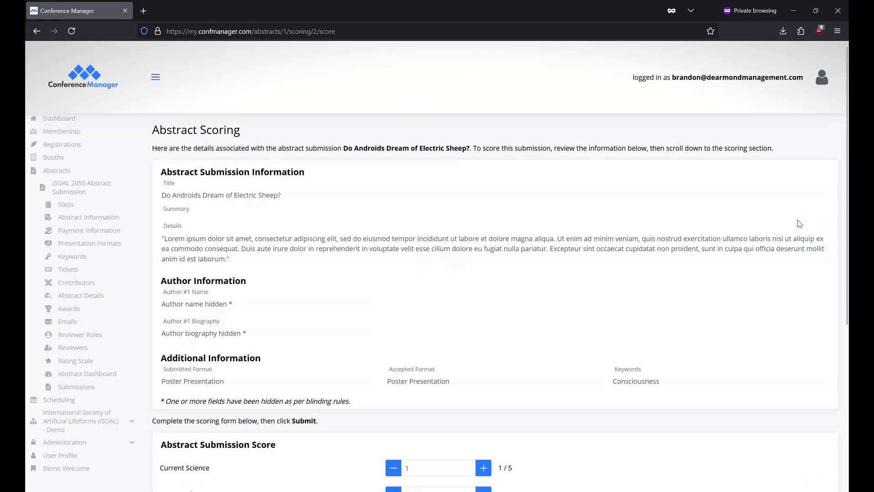
scroll(755, 234, "down", 4)
scroll(756, 234, "down", 2)
double_click(437, 220)
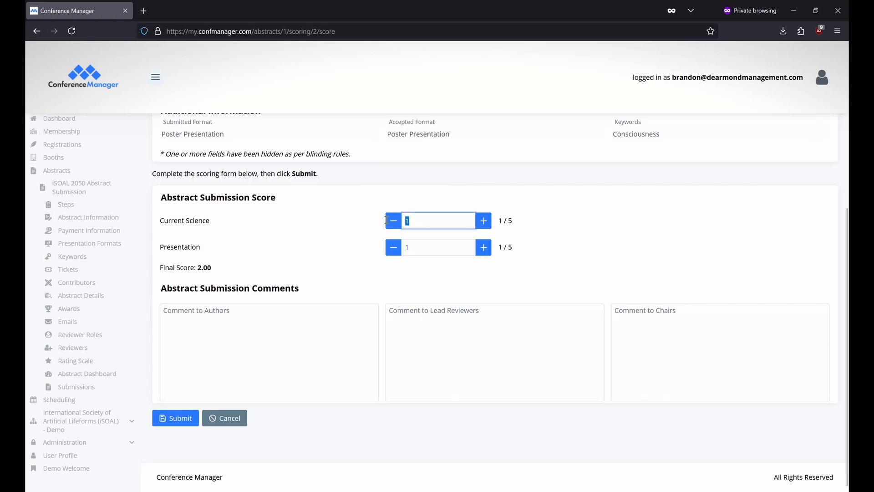
type("4")
left_click(428, 245)
double_click(427, 244)
type("3")
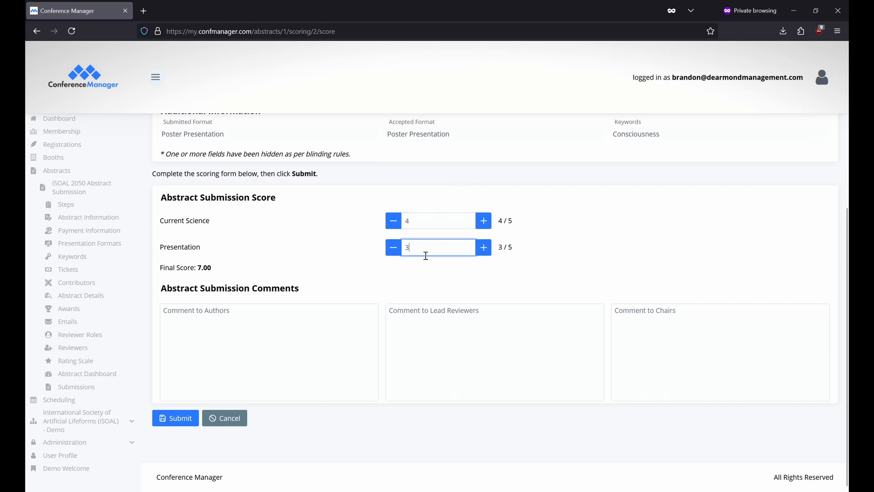
left_click(405, 280)
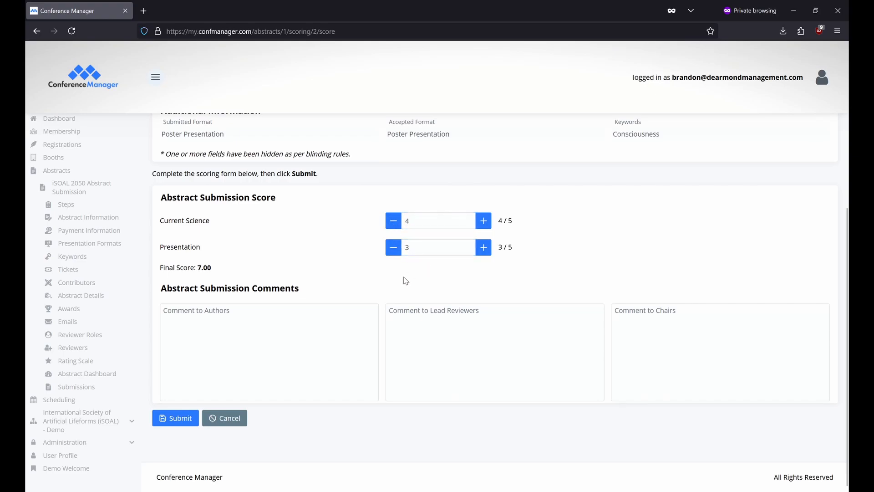
Step: Enter "x" as the comment to authors, lead reviewers and chairs, and submit the abstract's score
left_click(331, 336)
type("x")
left_click(485, 341)
type("x")
left_click(679, 345)
type("x")
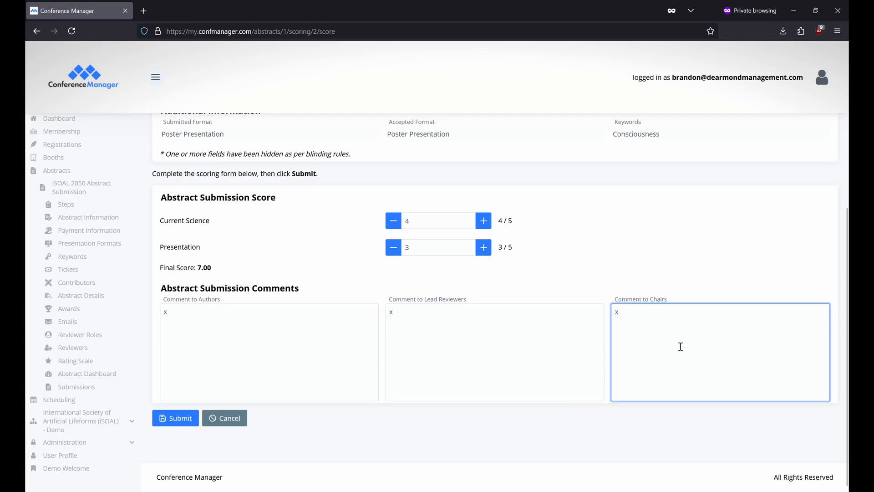
left_click(194, 419)
left_click(526, 294)
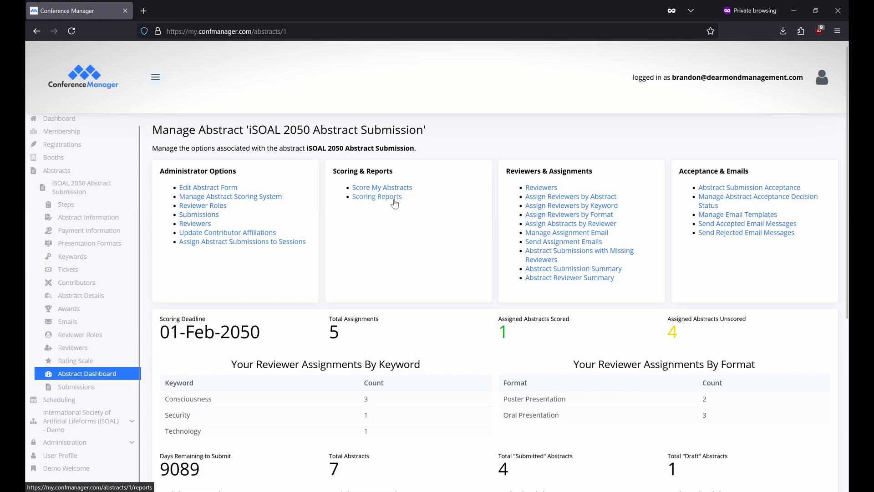
Step: Look over the available abstract scoring reports and return to the abstract dashboard
left_click(394, 202)
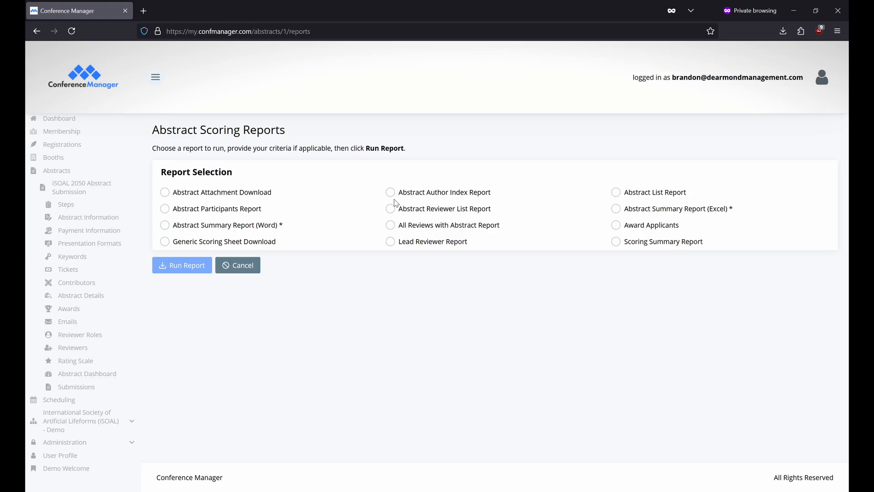
key("alt+Left")
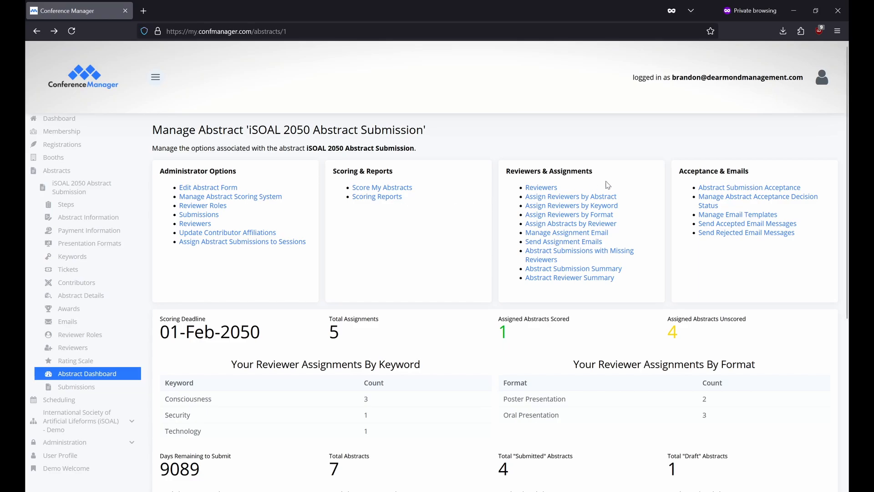
Step: Open the Abstract Submission Acceptance list and select all submissions, clearing that selection again
left_click(797, 188)
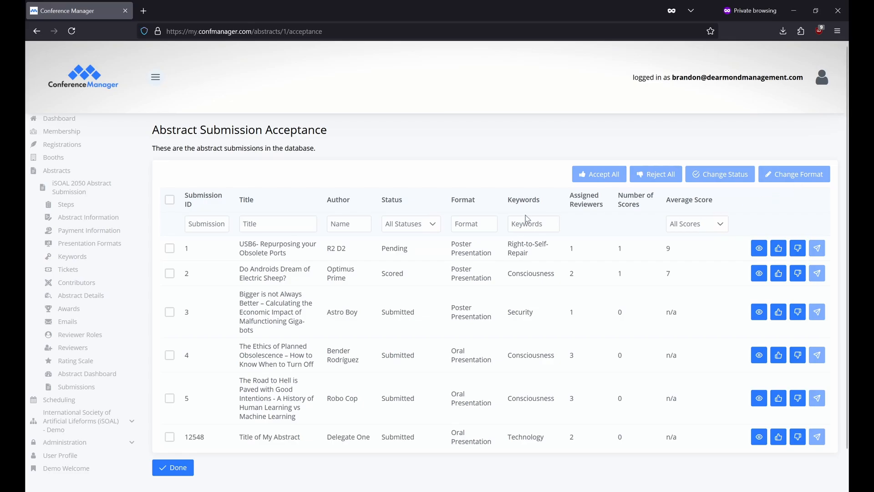
left_click(169, 201)
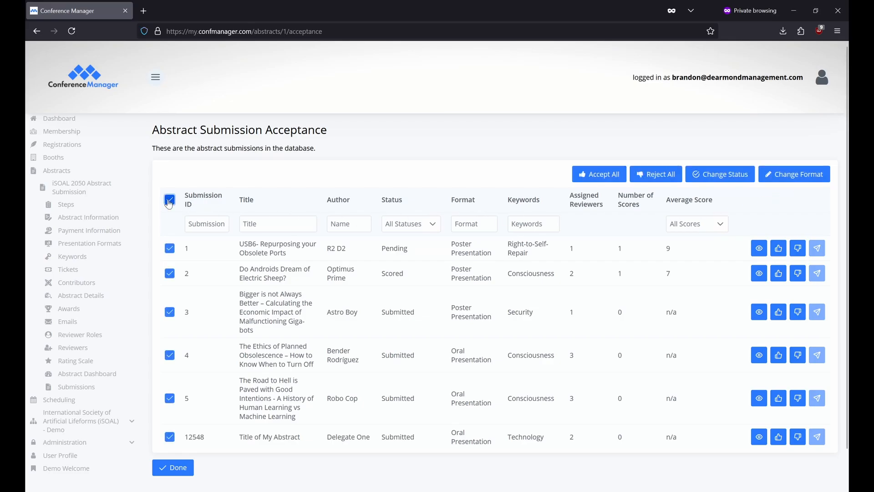
left_click(168, 201)
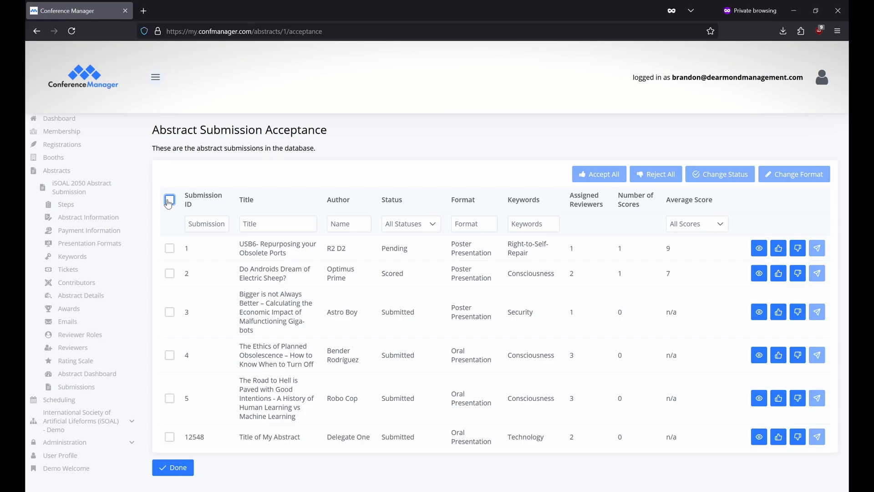
Step: Select submission 1 and view the choices for changing its status and its format, without saving a change
left_click(169, 248)
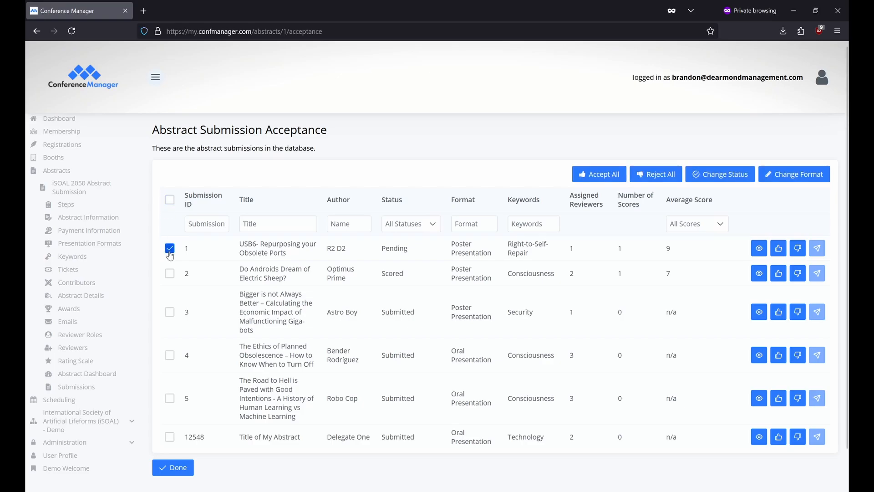
left_click(746, 177)
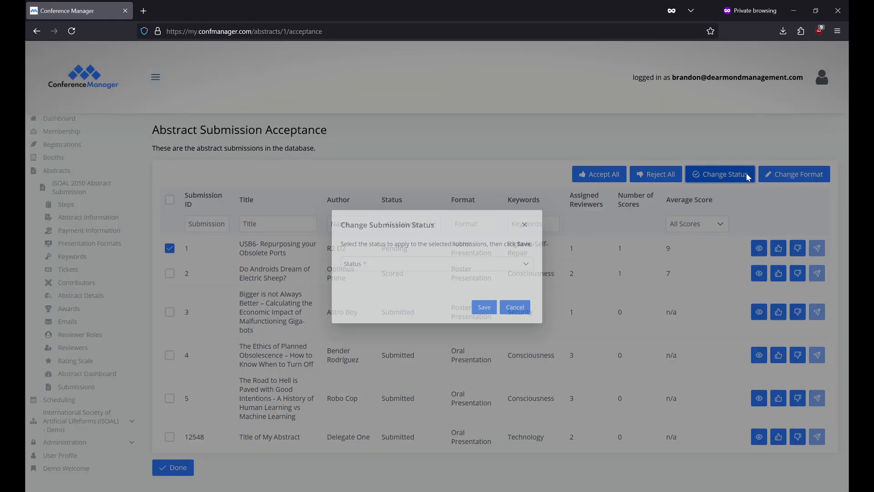
left_click(521, 262)
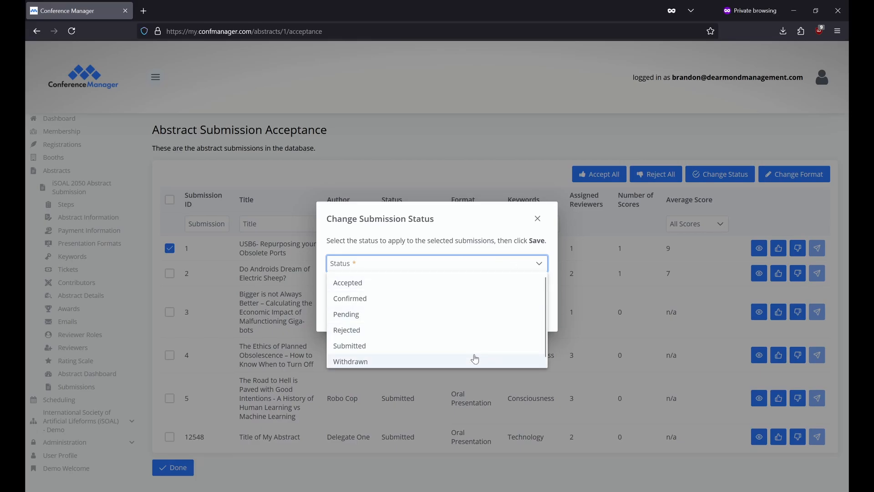
left_click(538, 219)
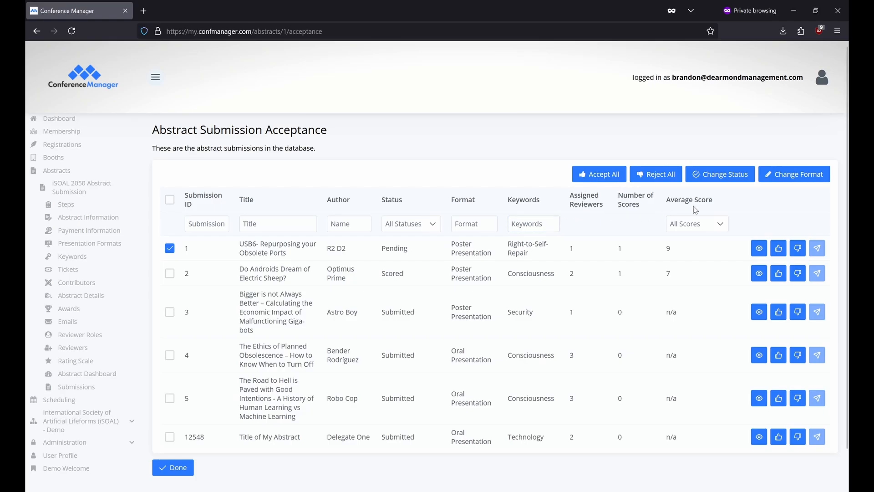
left_click(793, 177)
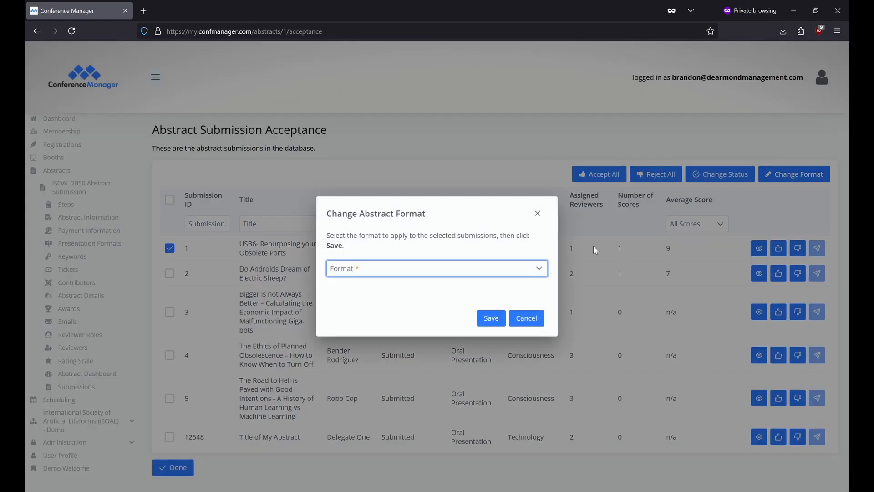
left_click(537, 267)
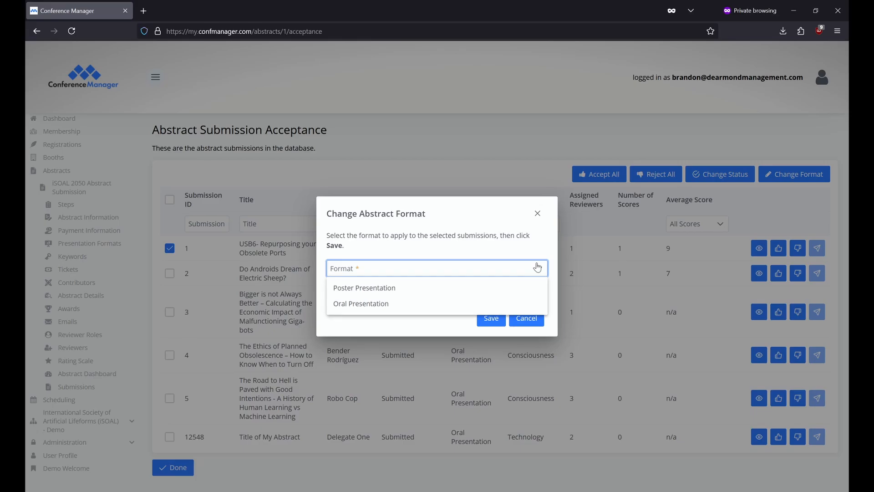
left_click(537, 213)
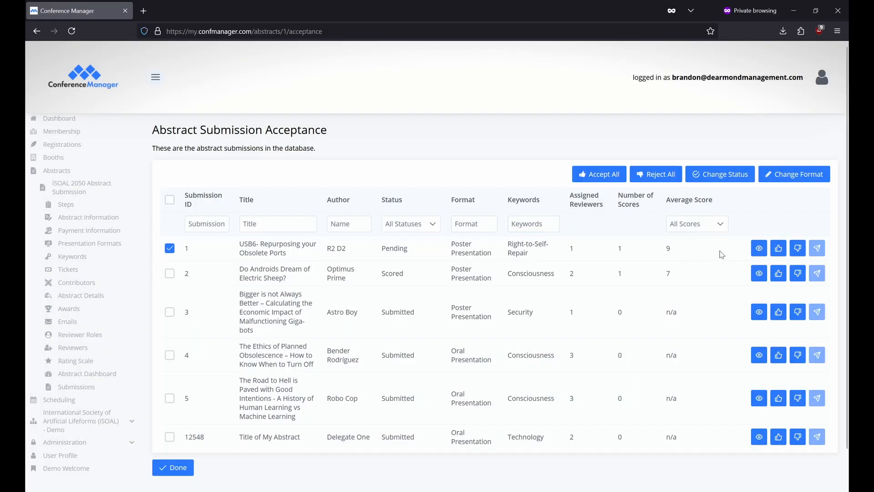
Step: Accept "USB6- Repurposing your Obsolete Ports" and send its "Abstract Submission Accepted" email to Submitters Only
left_click(779, 248)
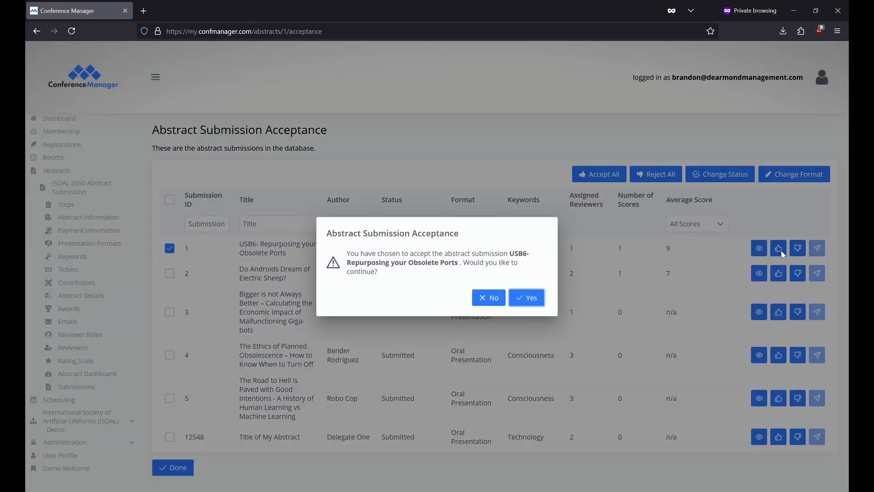
left_click(526, 297)
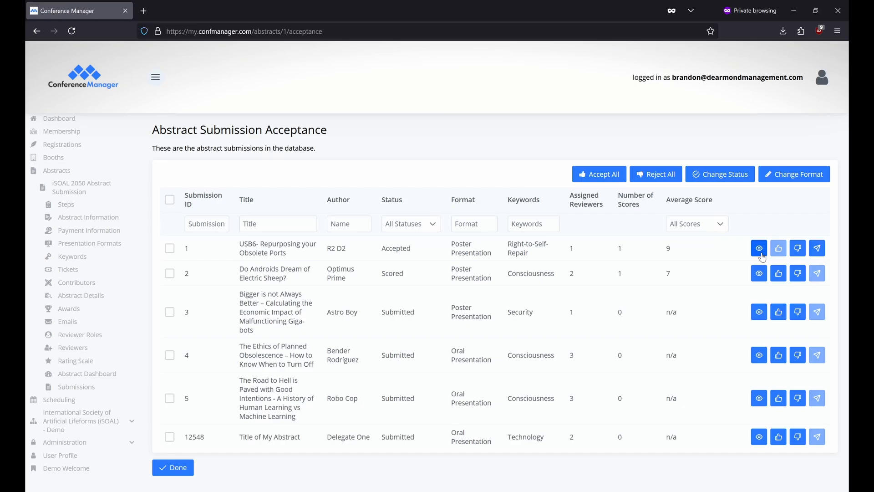
left_click(817, 249)
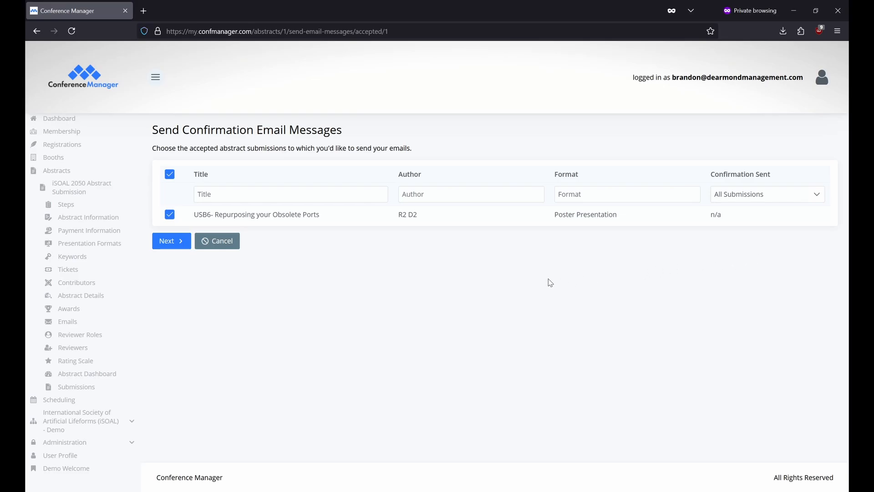
left_click(172, 244)
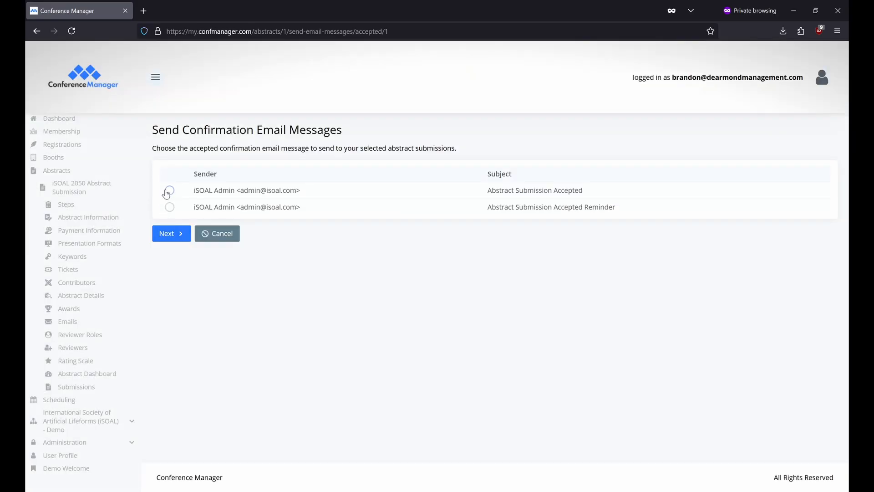
left_click(170, 192)
left_click(182, 233)
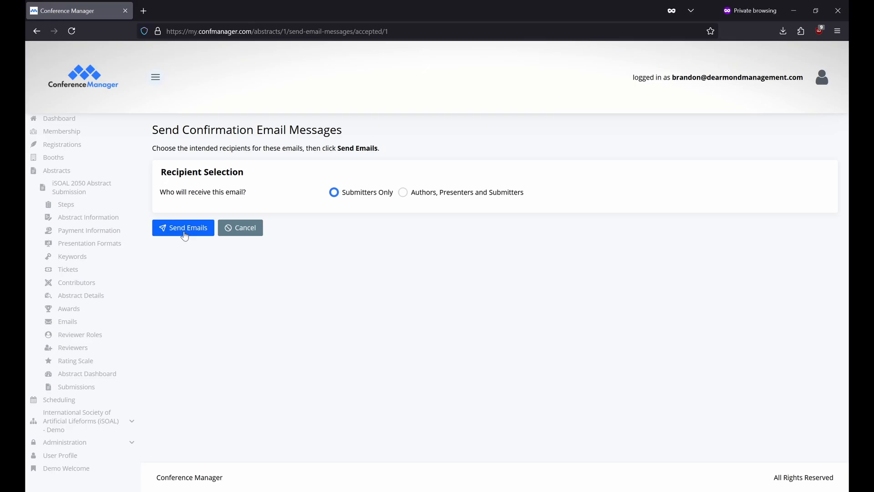
left_click(185, 236)
left_click(525, 297)
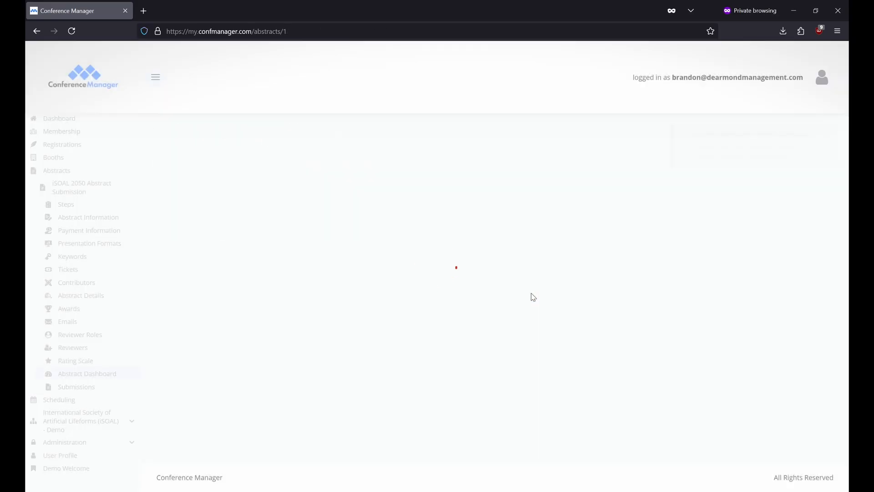